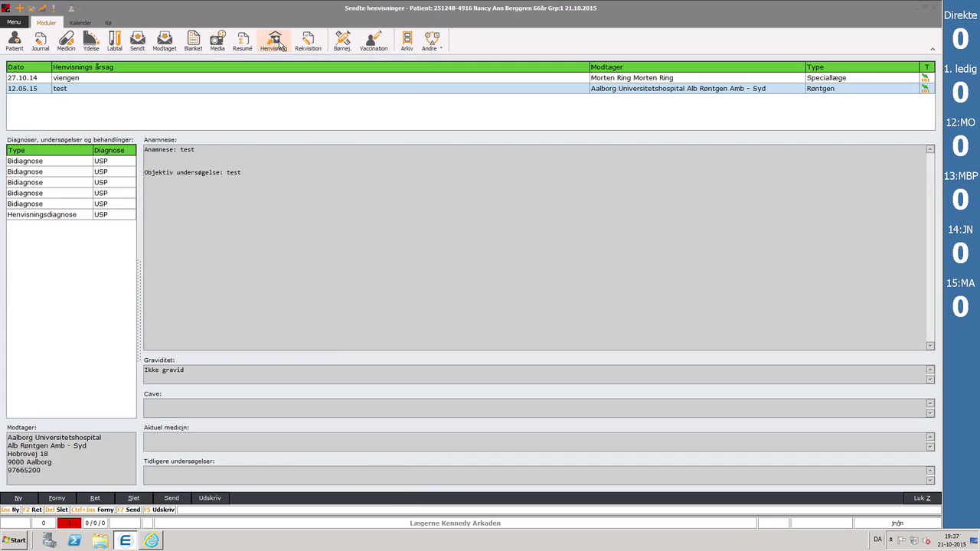
Start a new package referral for the patient using the package "MR scanning af knæ, Reg. Nord"
{"action": "left_click", "coordinate": [18, 499]}
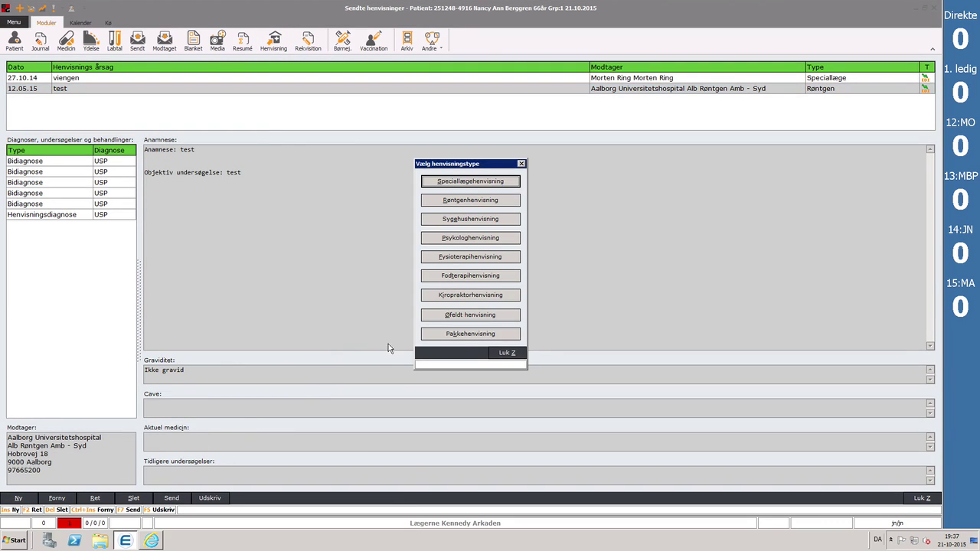
{"action": "left_click", "coordinate": [488, 335]}
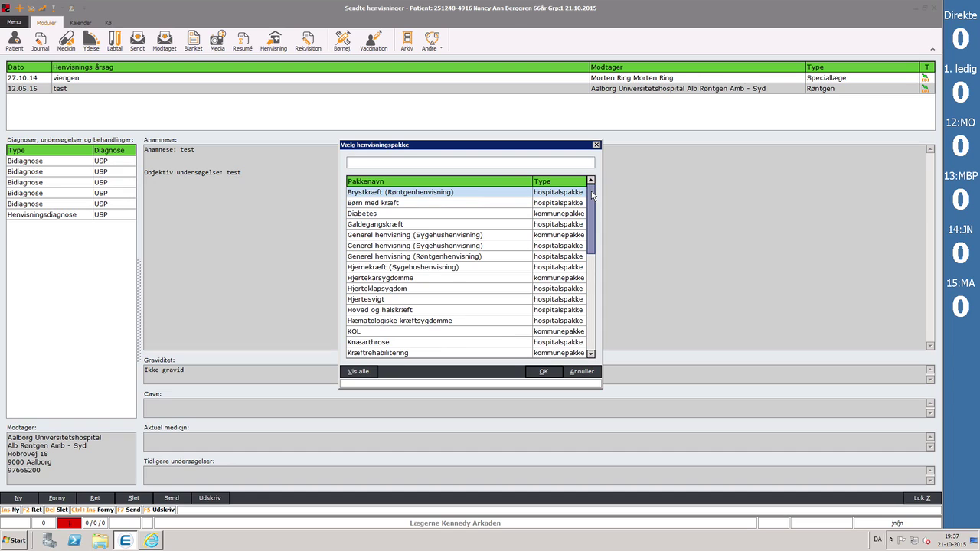
{"action": "left_click_drag", "start_coordinate": [591, 192], "coordinate": [587, 304]}
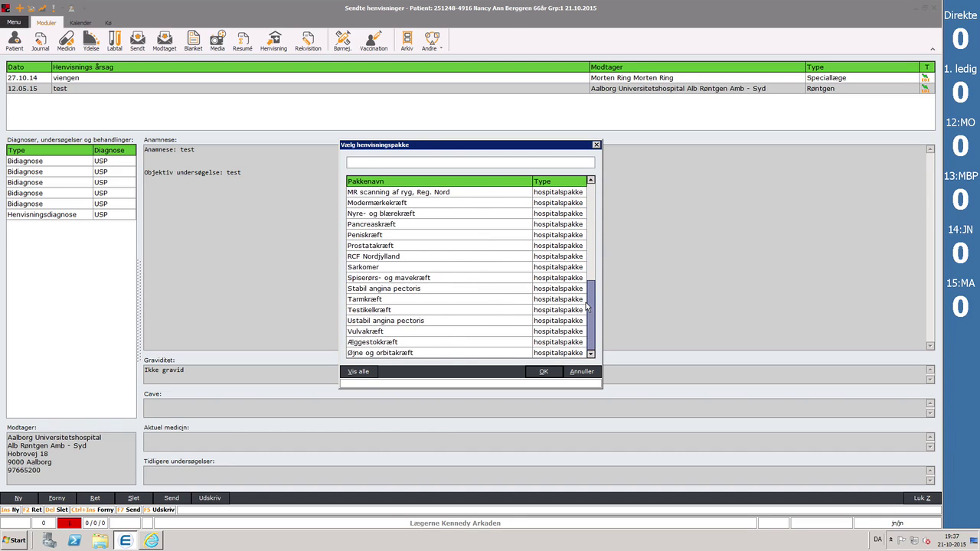
{"action": "left_click", "coordinate": [592, 243]}
{"action": "left_click", "coordinate": [532, 161]}
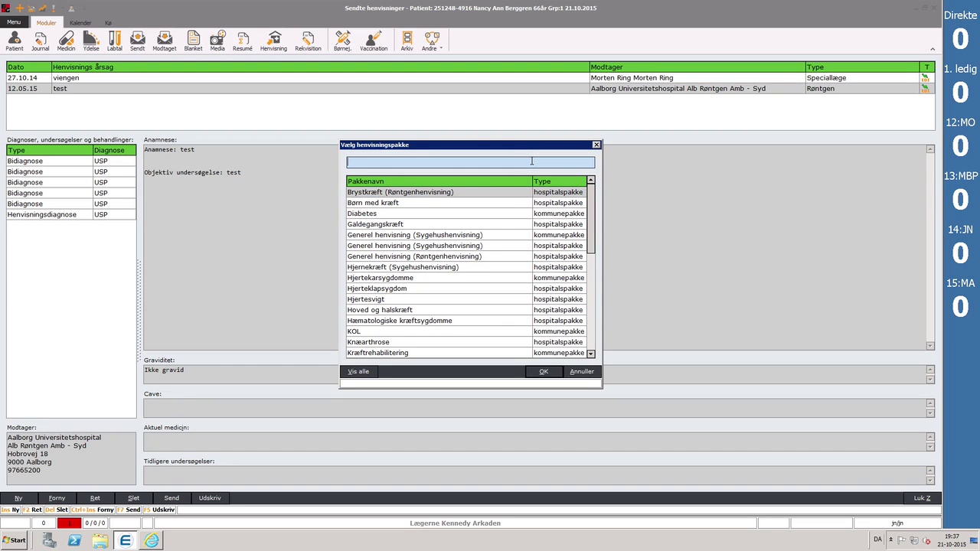
{"action": "type", "text": "Mr"}
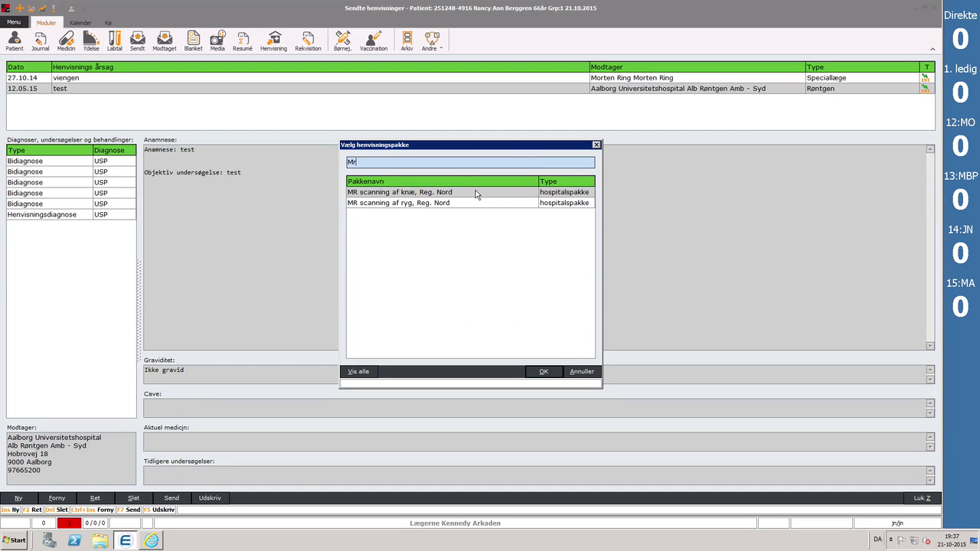
{"action": "left_click", "coordinate": [475, 192]}
{"action": "double_click", "coordinate": [476, 192]}
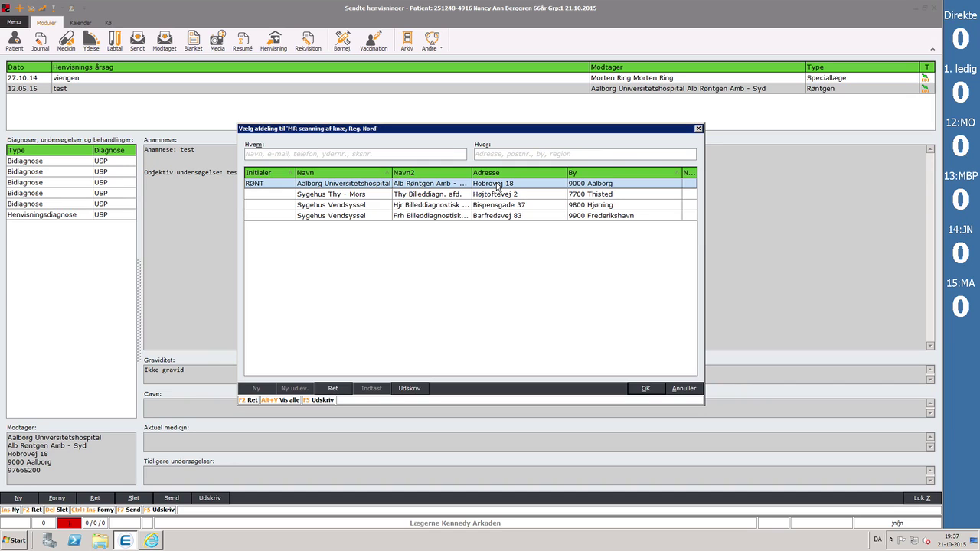
Address the referral to Aalborg Universitetshospital, Alb Røntgen Amb - Syd, and consult the region's linked pathway description before returning to the form
{"action": "double_click", "coordinate": [497, 183]}
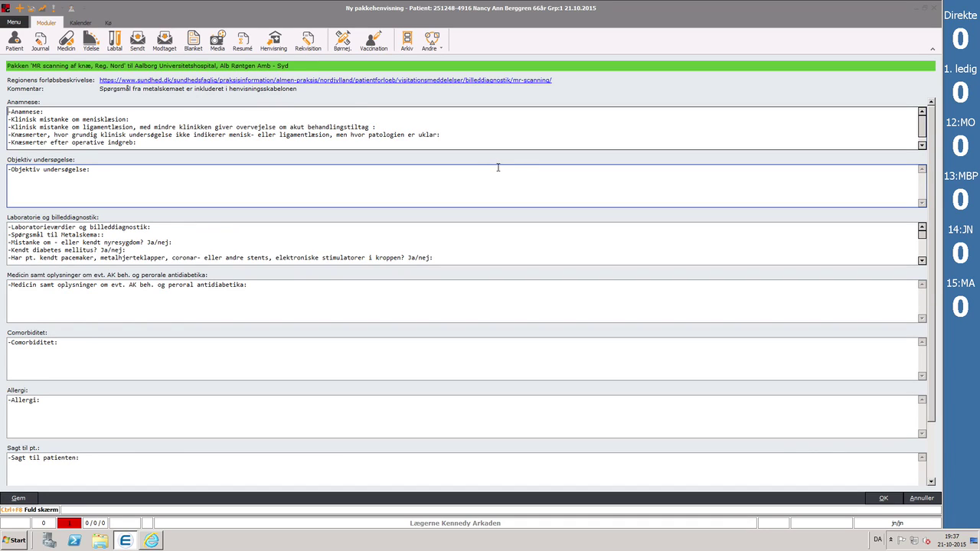
{"action": "left_click", "coordinate": [132, 81]}
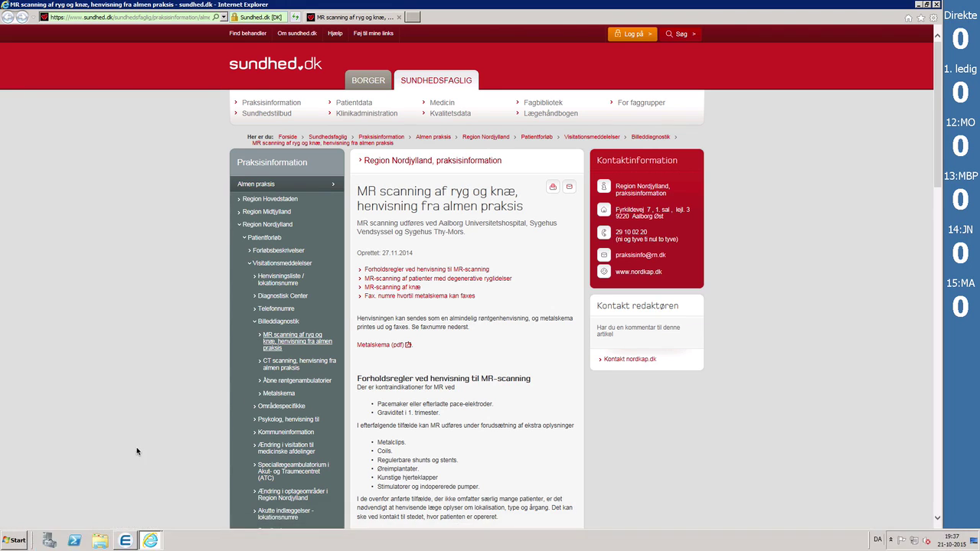
{"action": "left_click", "coordinate": [126, 541]}
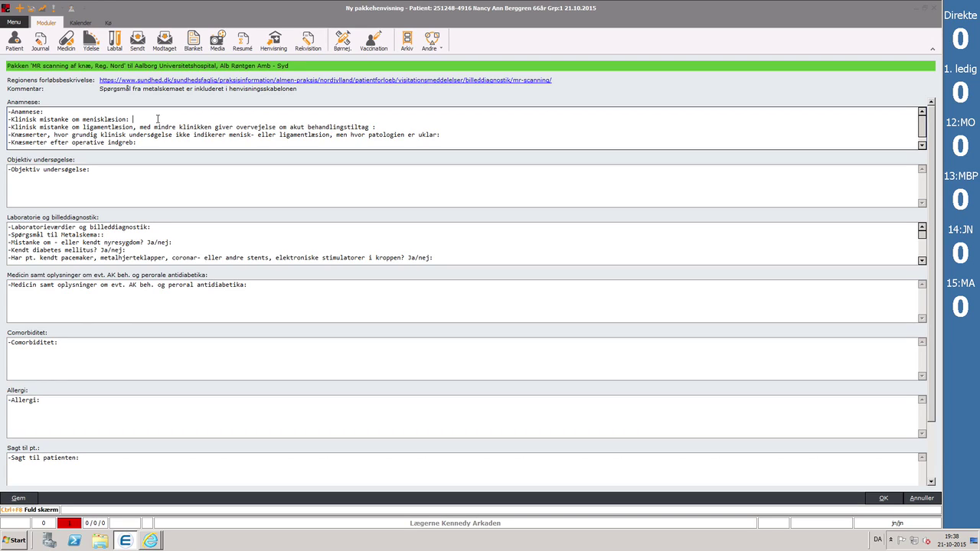
Answer the suspected meniscus lesion question: "Ja. Pt. fik pludselige knæsmerter i forbindelse med løbetur for 8 uger siden. Ingen aflåsning. Knæet hæver ved belastning osv. osv."
{"action": "type", "text": "Ja. Pt. fik pludselige knæsmerter "}
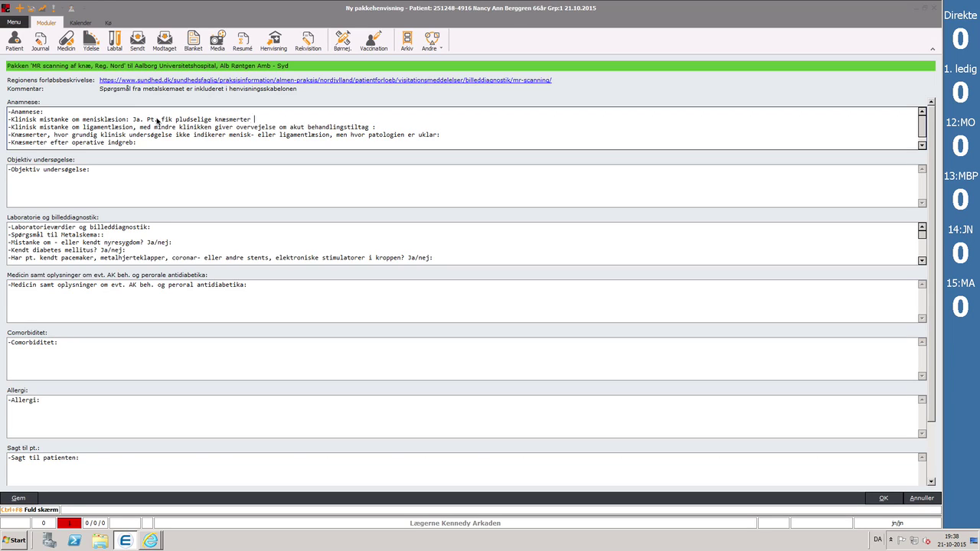
{"action": "type", "text": "i forbindelse med løbetur for 8 uger siden. I"}
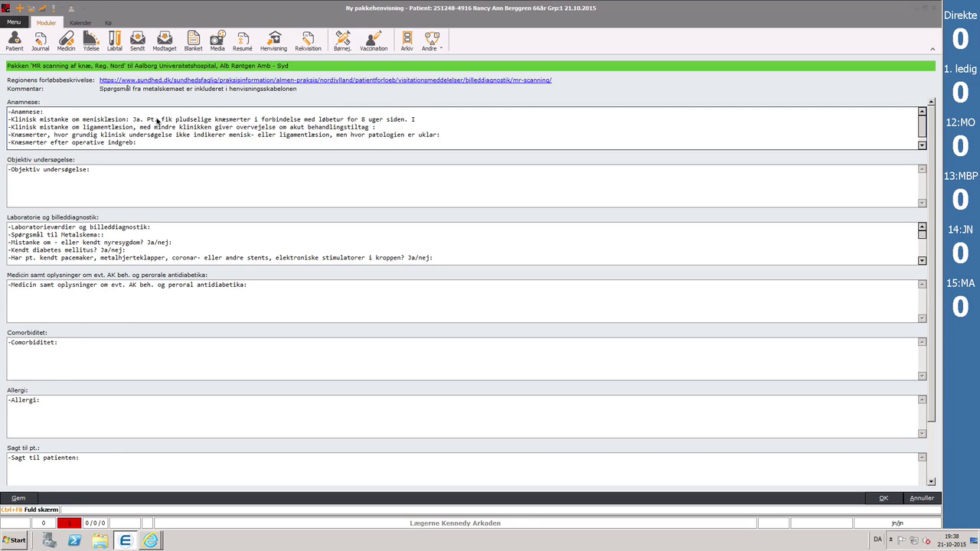
{"action": "type", "text": "ngen a"}
{"action": "type", "text": "fløs"}
{"action": "key", "text": "BackSpace"}
{"action": "key", "text": "BackSpace"}
{"action": "type", "text": "åsning. Knæet hæver ved belastning "}
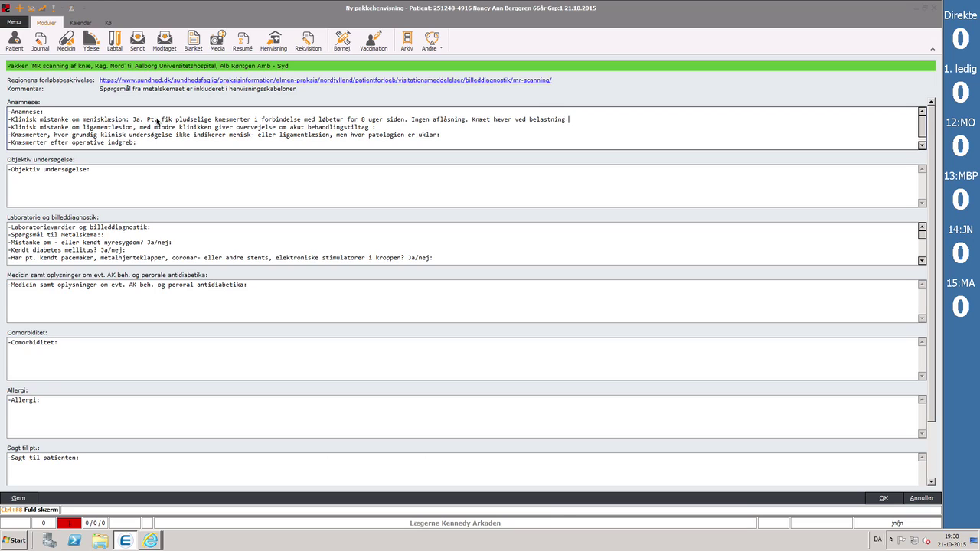
{"action": "type", "text": "osv. osv."}
{"action": "key", "text": "Down"}
Enter "Fin bevægelighed, ej hævelse. Er stabilt. Pos Appleys test." for the objective examination and "Rtg knæ var ia" for laboratory and imaging
{"action": "left_click", "coordinate": [156, 173]}
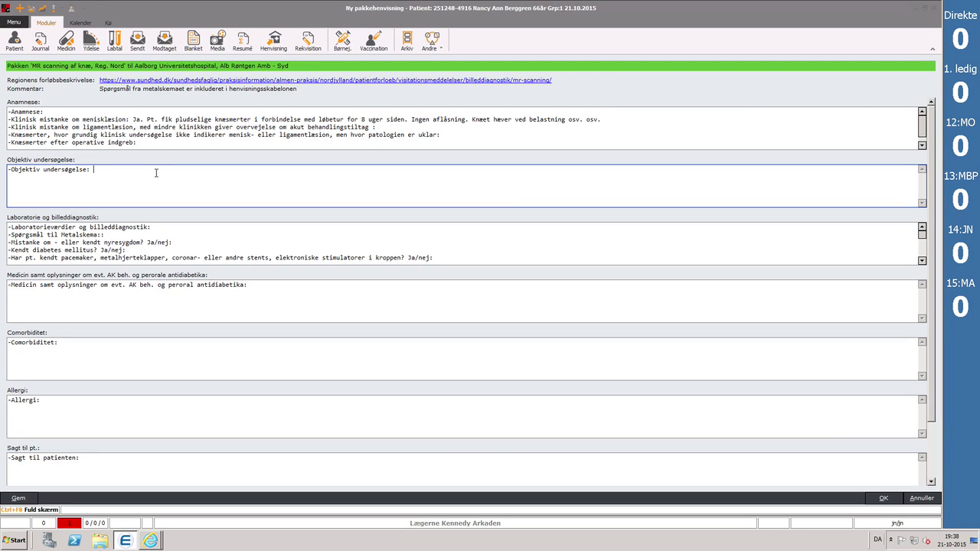
{"action": "type", "text": "Fin bevægelighed, ej hævelse. Er stabilt. Pos Appleys test."}
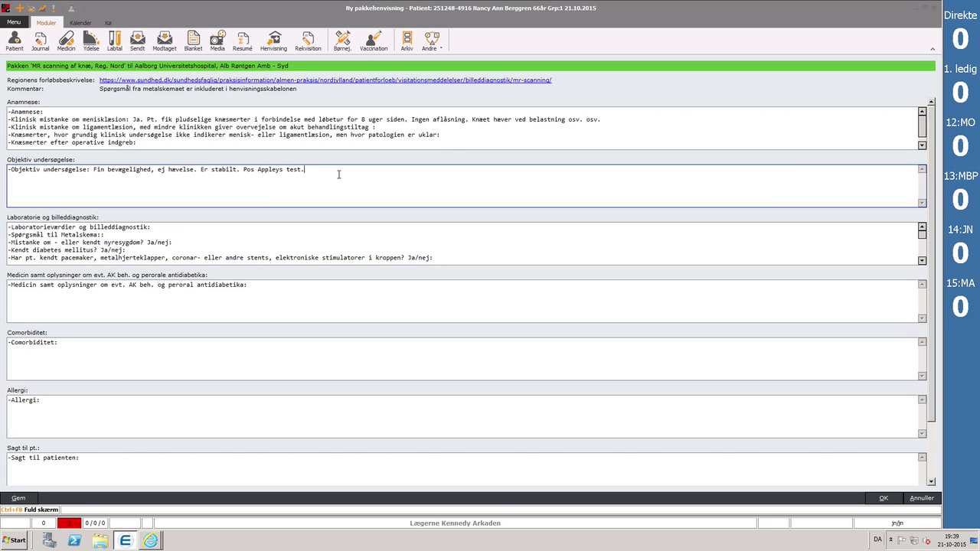
{"action": "left_click", "coordinate": [218, 230]}
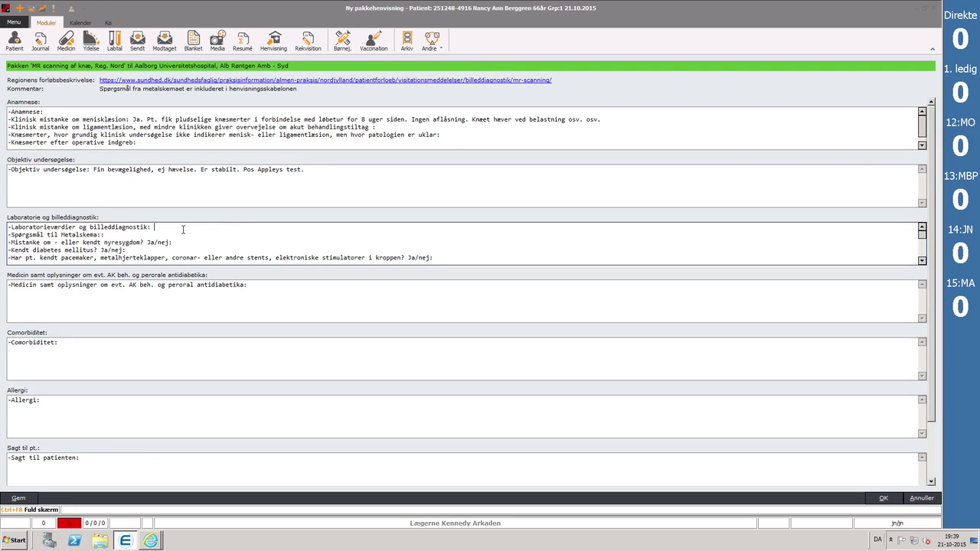
{"action": "type", "text": "Rtg knæ var ia"}
Answer Nej to the metal form questions on kidney disease, diabetes mellitus, and pacemaker, heart valves, stents or stimulators
{"action": "left_click", "coordinate": [237, 244]}
{"action": "type", "text": "JA"}
{"action": "key", "text": "BackSpace"}
{"action": "key", "text": "BackSpace"}
{"action": "type", "text": "Nej"}
{"action": "key", "text": "Down"}
{"action": "type", "text": "Nej"}
{"action": "key", "text": "Down"}
{"action": "left_click", "coordinate": [457, 258]}
{"action": "type", "text": "Nej"}
{"action": "key", "text": "Down"}
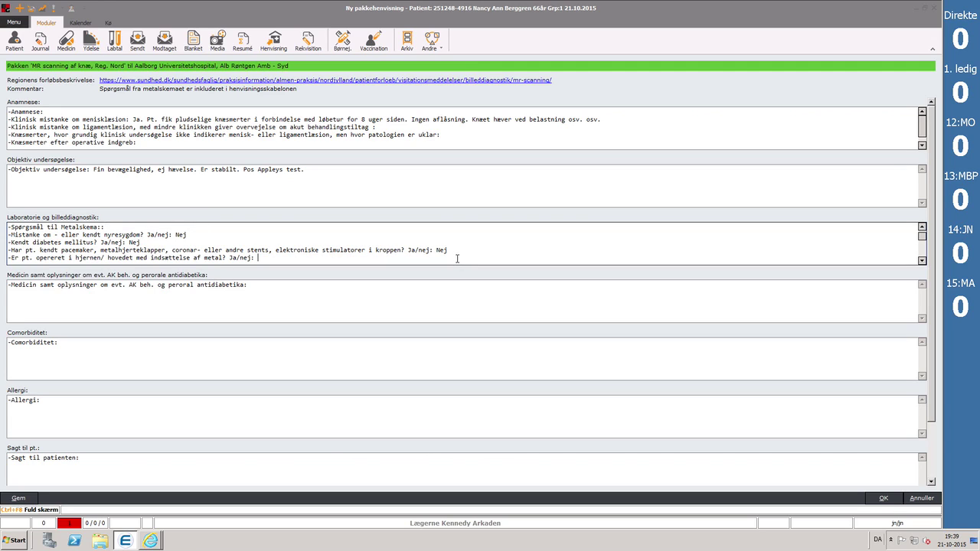
Answer Nej to the questions on brain or head surgery with metal inserted and other metal in the body
{"action": "type", "text": "Ne"}
{"action": "scroll", "coordinate": [456, 261], "scroll_direction": "down", "scroll_amount": 1}
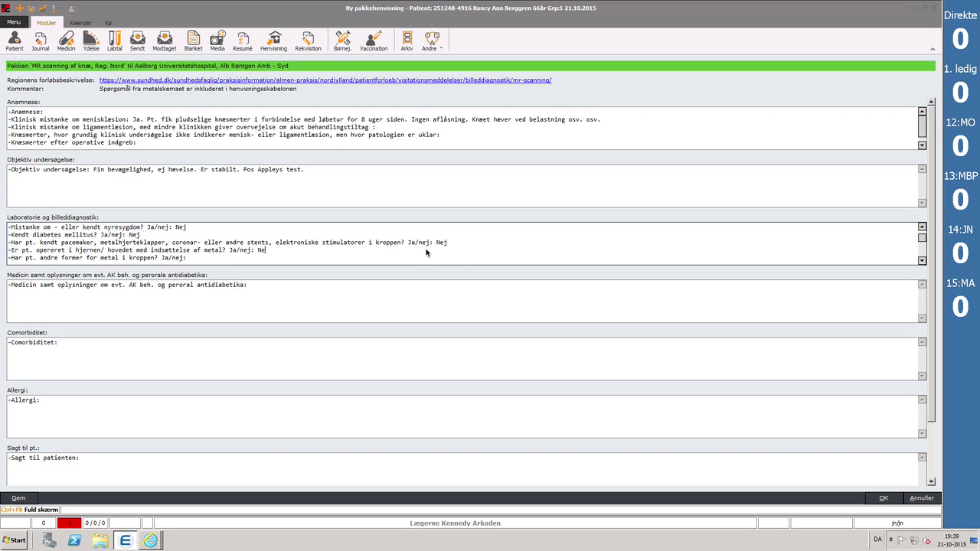
{"action": "type", "text": "j"}
{"action": "key", "text": "Down"}
{"action": "type", "text": "Nej"}
{"action": "key", "text": "Down"}
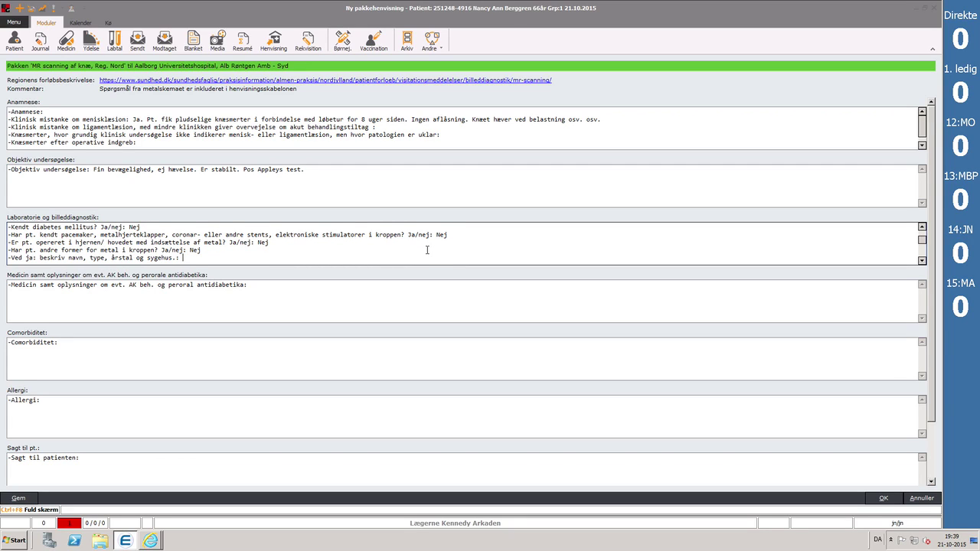
Skip the metal description line and answer the pregnancy question with Nej after its colon
{"action": "key", "text": "Down"}
{"action": "type", "text": "Nej"}
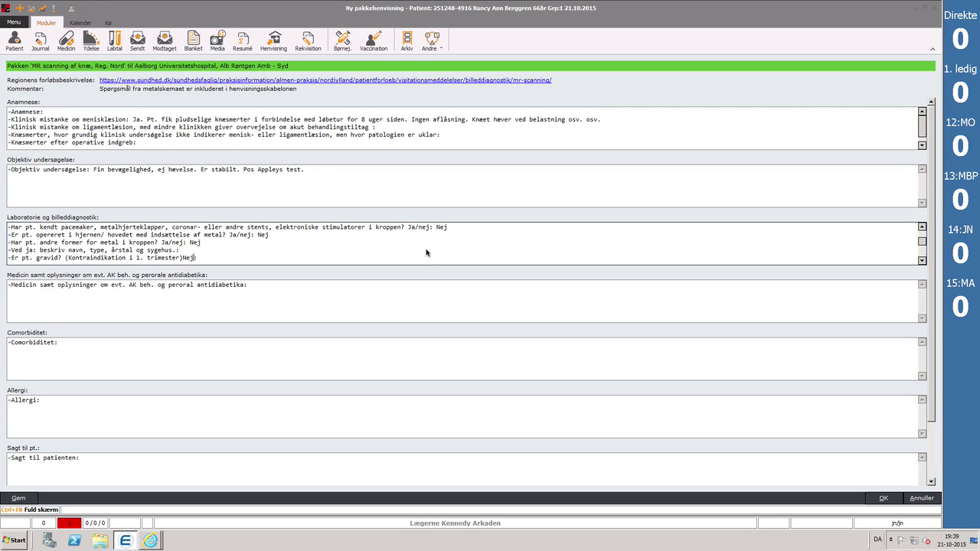
{"action": "key", "text": "BackSpace"}
{"action": "key", "text": "BackSpace"}
{"action": "key", "text": "BackSpace"}
{"action": "type", "text": ": Nej"}
{"action": "key", "text": "Down"}
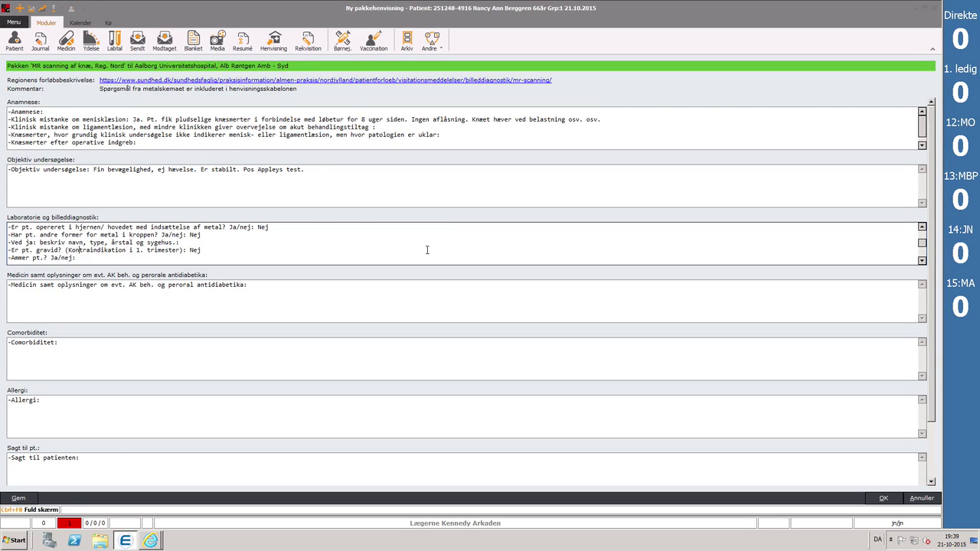
Answer Nej to the questions on breastfeeding and claustrophobia
{"action": "key", "text": "Down"}
{"action": "key", "text": "Up"}
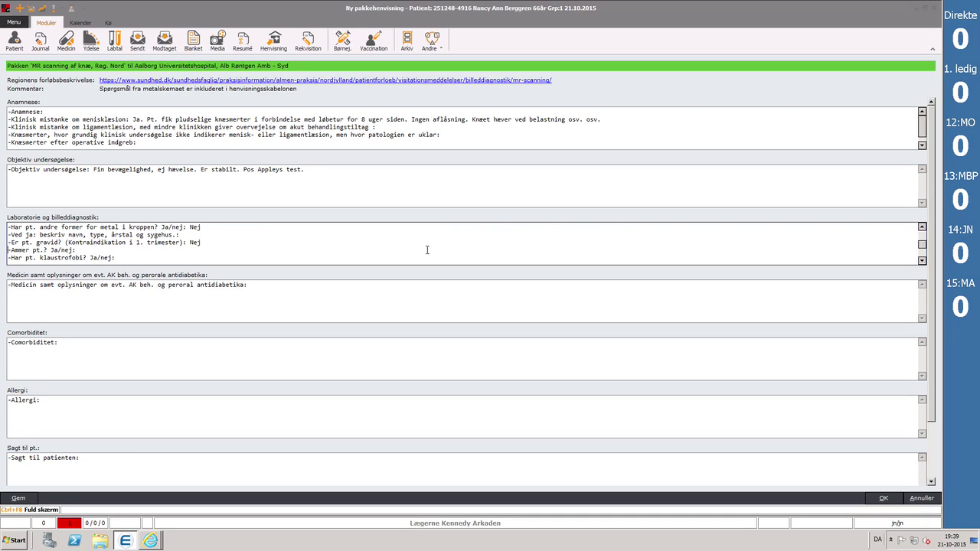
{"action": "type", "text": "Nej"}
{"action": "key", "text": "Down"}
{"action": "key", "text": "End"}
{"action": "type", "text": "Nej"}
{"action": "key", "text": "Down"}
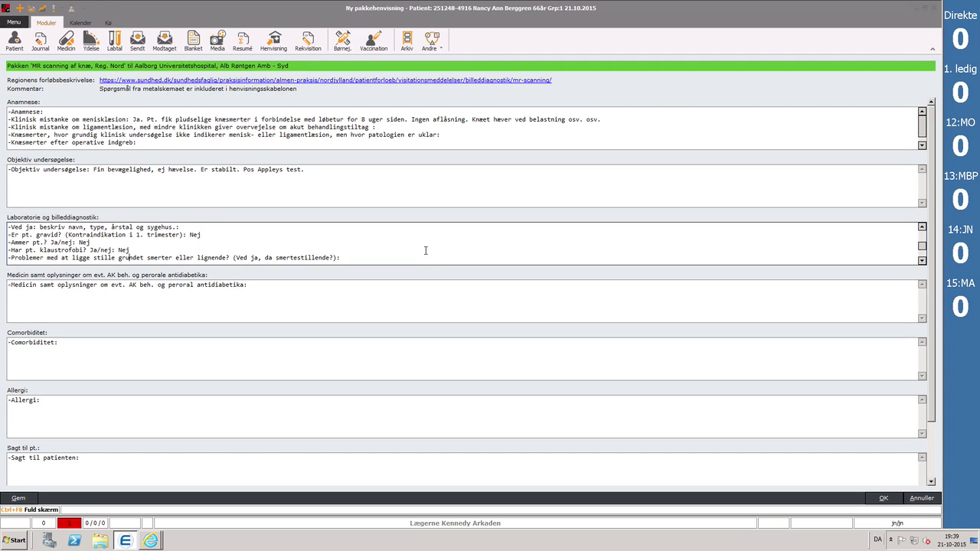
Answer Nej to the questions on problems lying still and declining i.v. contrast
{"action": "key", "text": "Up"}
{"action": "type", "text": "Nej"}
{"action": "key", "text": "Down"}
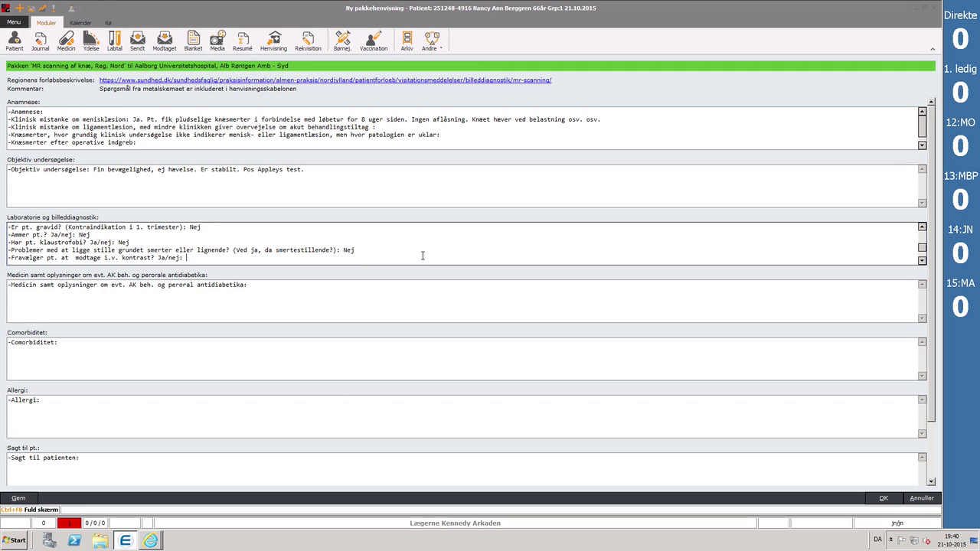
{"action": "type", "text": "Nej"}
{"action": "key", "text": "Down"}
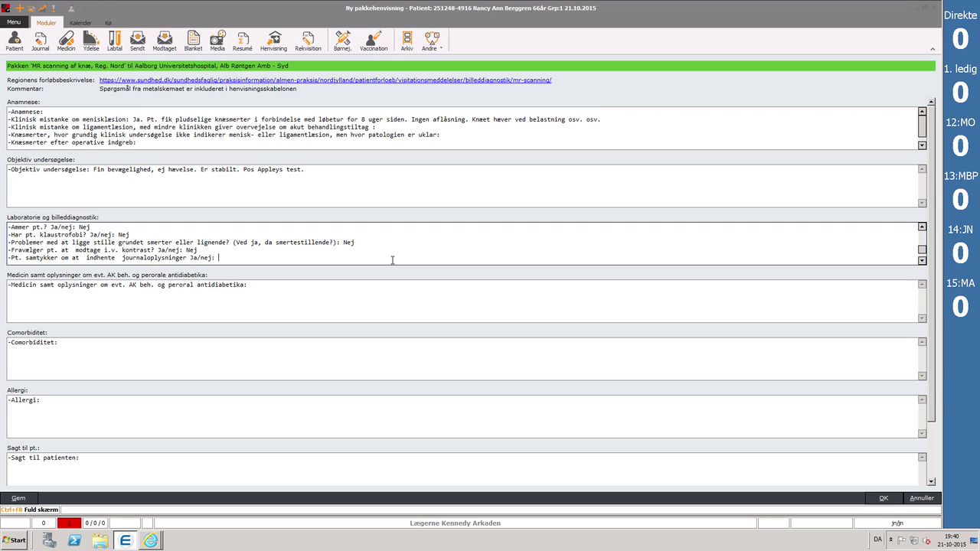
Answer Ja to the record-retrieval consent, and enter height and weight as "186 cm 92 kg." and femur circumference as 32 cm
{"action": "type", "text": "Ja"}
{"action": "key", "text": "Down"}
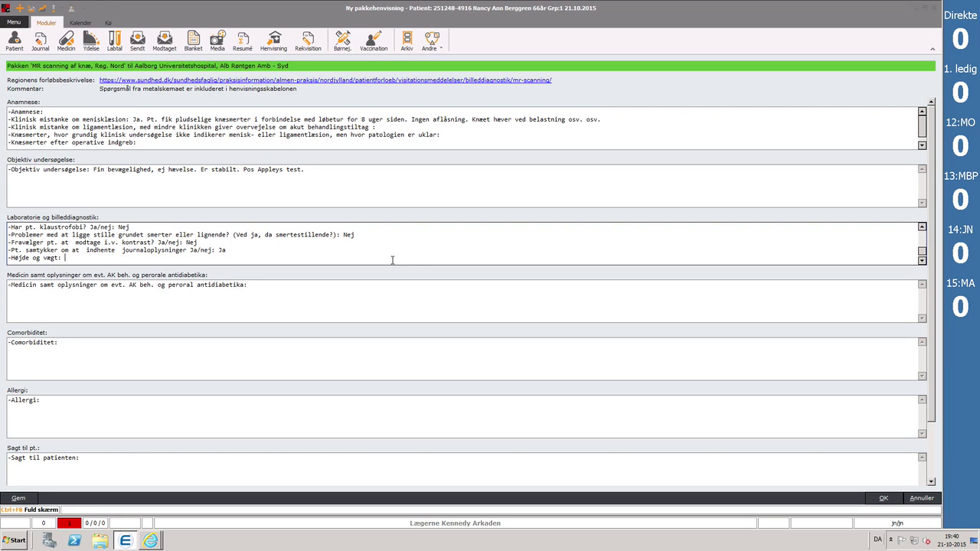
{"action": "type", "text": "186 cm 92 kg"}
{"action": "type", "text": "."}
{"action": "key", "text": "Down"}
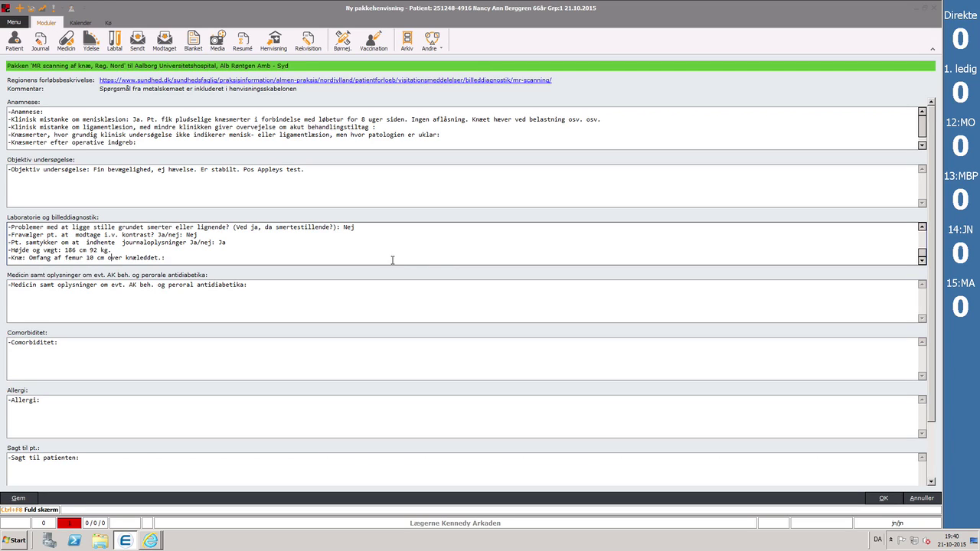
{"action": "type", "text": "32 cm"}
Enter "Nihil" as the patient's medication in the medicine and anticoagulant section
{"action": "left_click", "coordinate": [353, 288]}
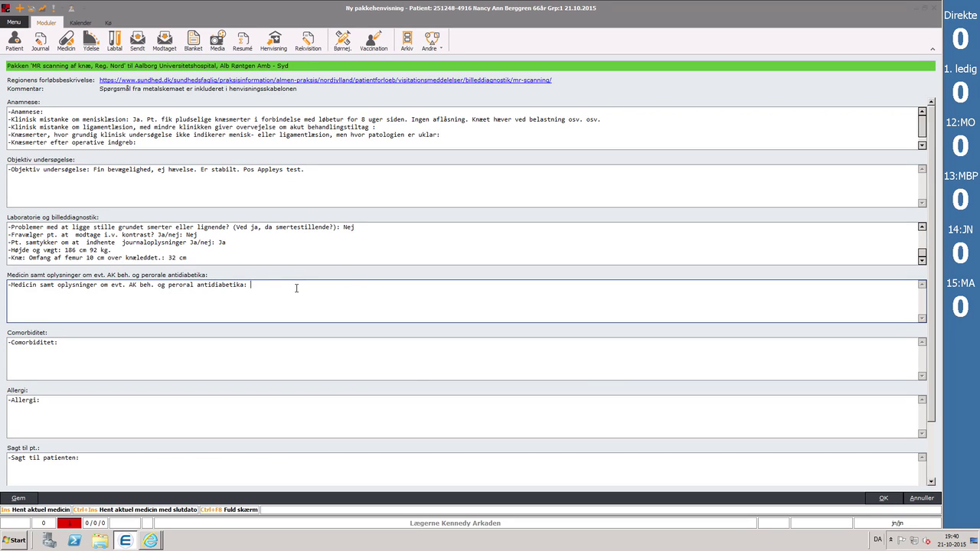
{"action": "right_click", "coordinate": [297, 288]}
{"action": "left_click", "coordinate": [311, 296]}
{"action": "type", "text": "N"}
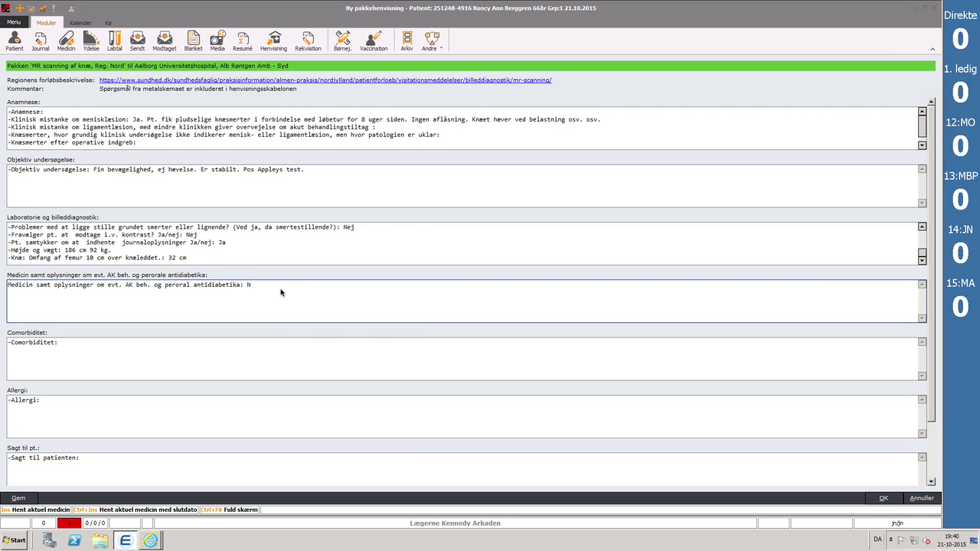
{"action": "type", "text": "ihil"}
Enter "Ingen" for comorbidity and "Ingen kendte" for allergies
{"action": "left_click", "coordinate": [236, 342]}
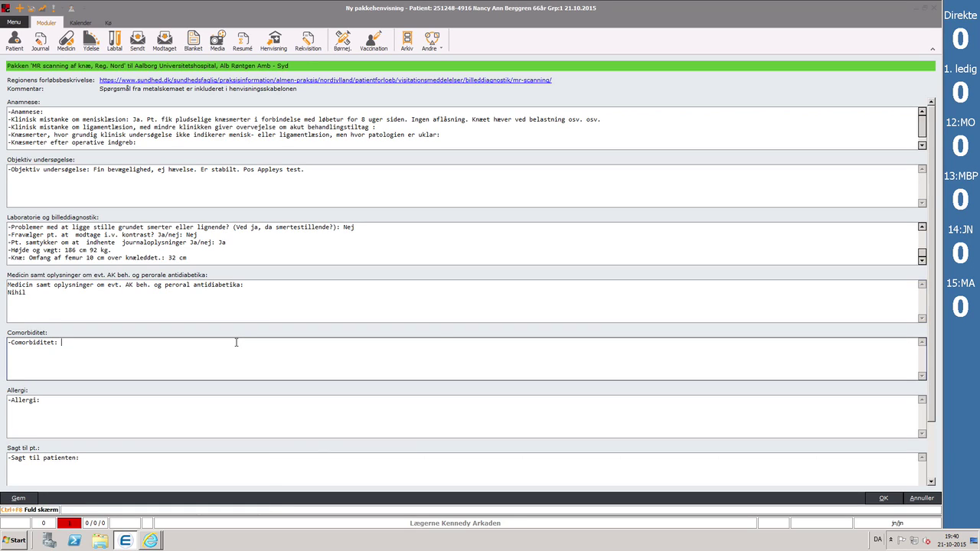
{"action": "type", "text": "Ingen"}
{"action": "left_click", "coordinate": [218, 403]}
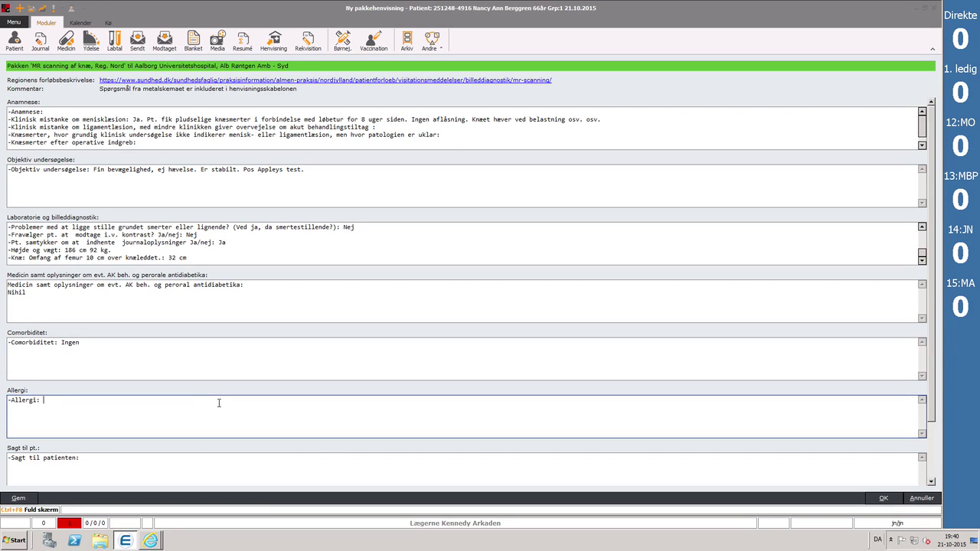
{"action": "type", "text": "Ingen kendte"}
Record the information given to the patient: "Informeret om at menisklæsion mistænkes og at hun henvises til MR. Svaret får hun hos egen læge."
{"action": "left_click", "coordinate": [210, 457]}
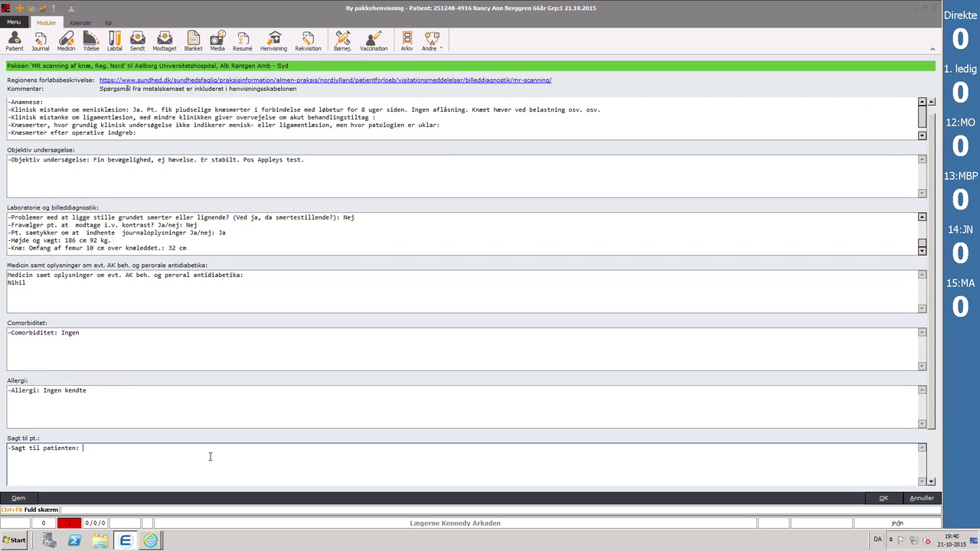
{"action": "type", "text": "Informeret om at menisklæsion mistænkes og at hun henvi"}
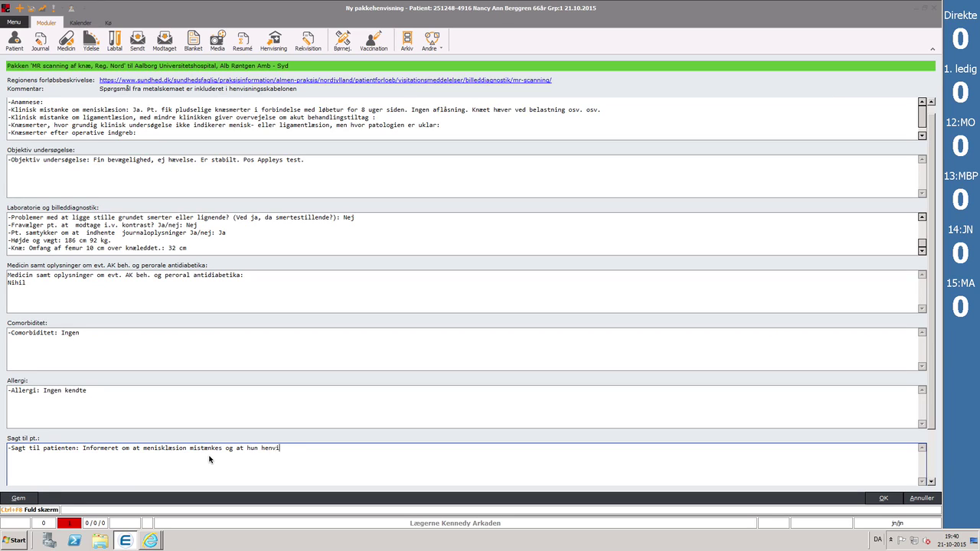
{"action": "type", "text": "ses til MR. Svaret får hun hos egen læge."}
Accept the completed package form and add the referral diagnosis L15, Symptom/klage fra knæ
{"action": "scroll", "coordinate": [932, 271], "scroll_direction": "down", "scroll_amount": 1}
{"action": "scroll", "coordinate": [933, 271], "scroll_direction": "down", "scroll_amount": 1}
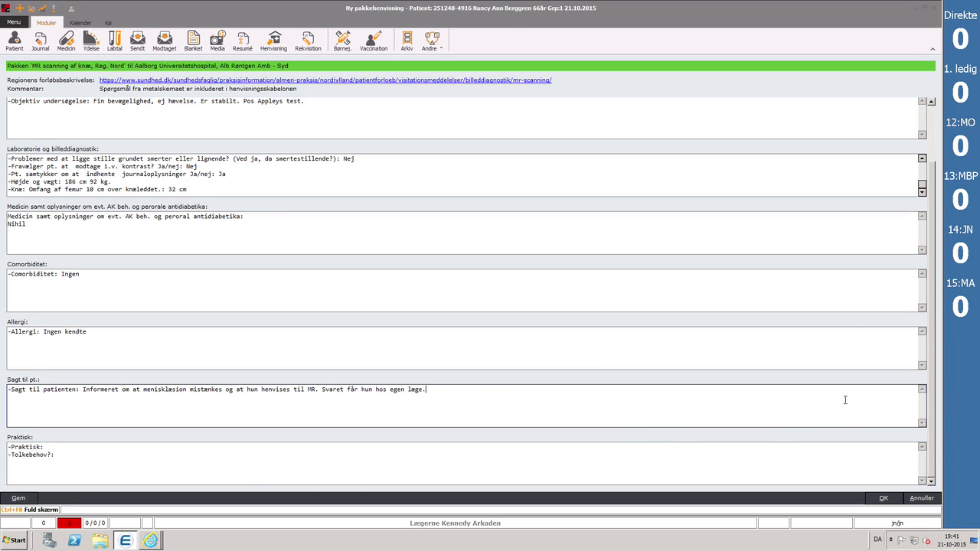
{"action": "left_click", "coordinate": [888, 499]}
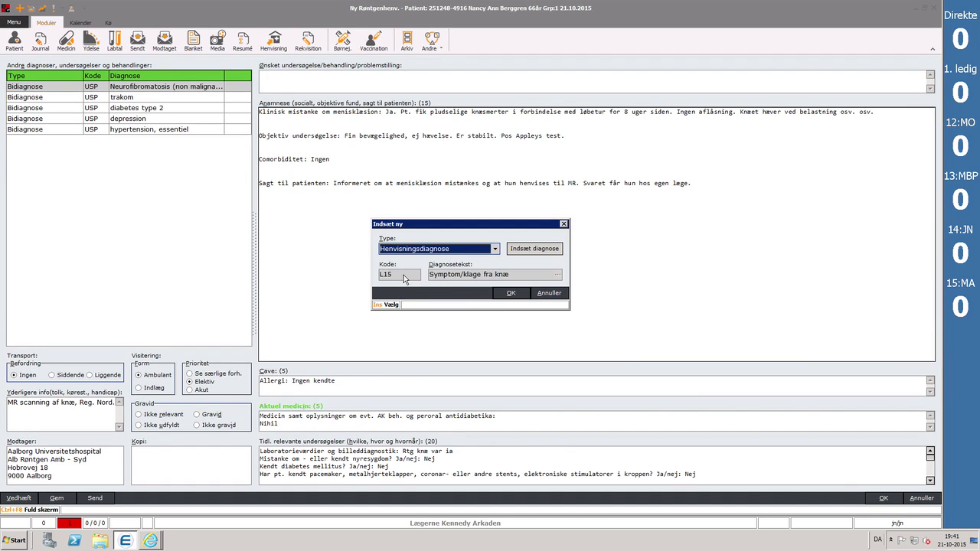
{"action": "left_click", "coordinate": [502, 293]}
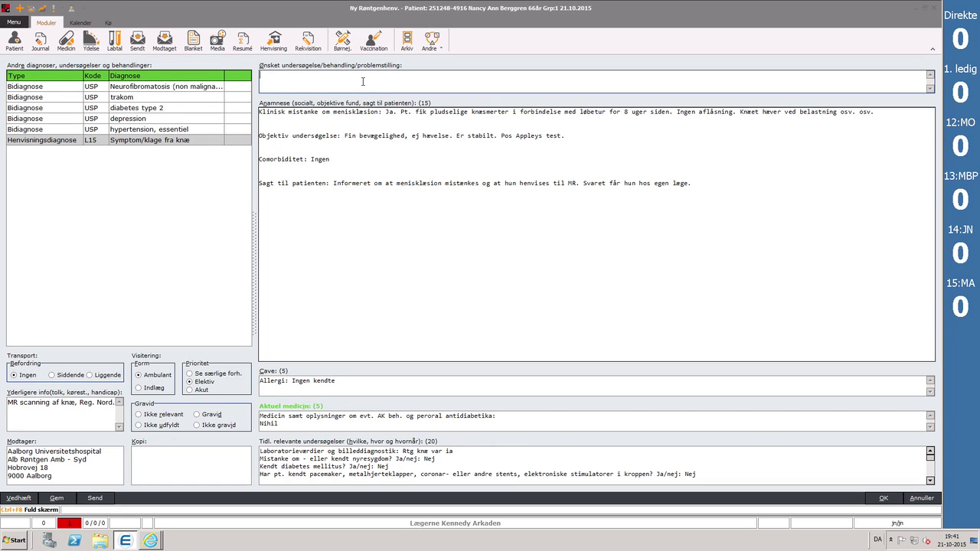
Enter "MR højre knæ obs menisklæsion" as the requested examination and set the pregnancy status to Ikke gravid
{"action": "type", "text": "MR højre knæ obs menisklæsion"}
{"action": "left_click", "coordinate": [197, 427]}
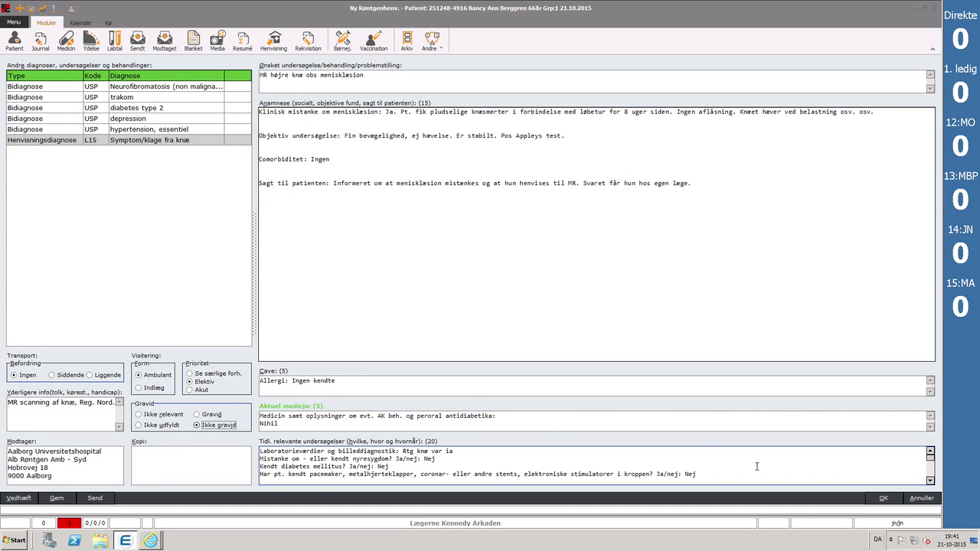
Review the answers transferred to the relevant previous examinations, and send the X-ray referral
{"action": "left_click", "coordinate": [931, 482]}
{"action": "left_click", "coordinate": [931, 483]}
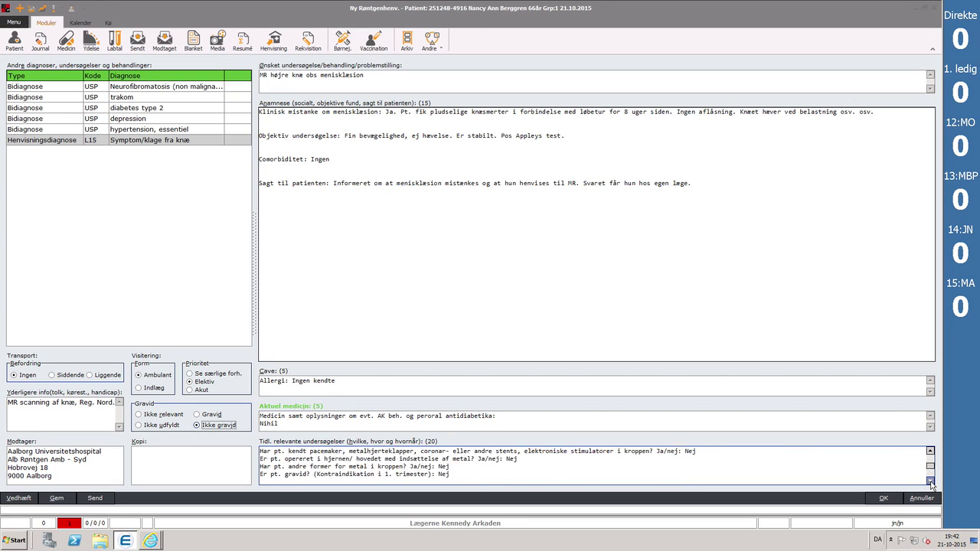
{"action": "left_click", "coordinate": [931, 482]}
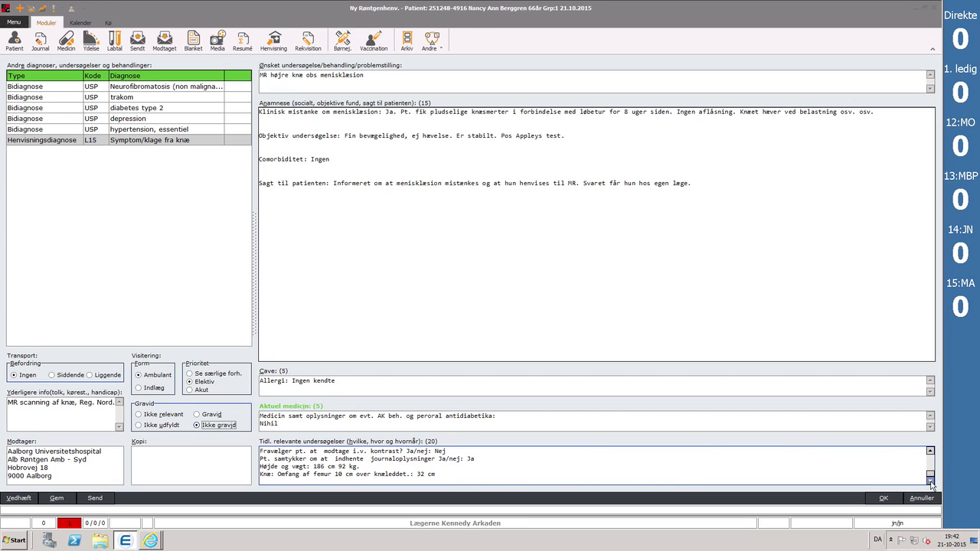
{"action": "left_click", "coordinate": [105, 501]}
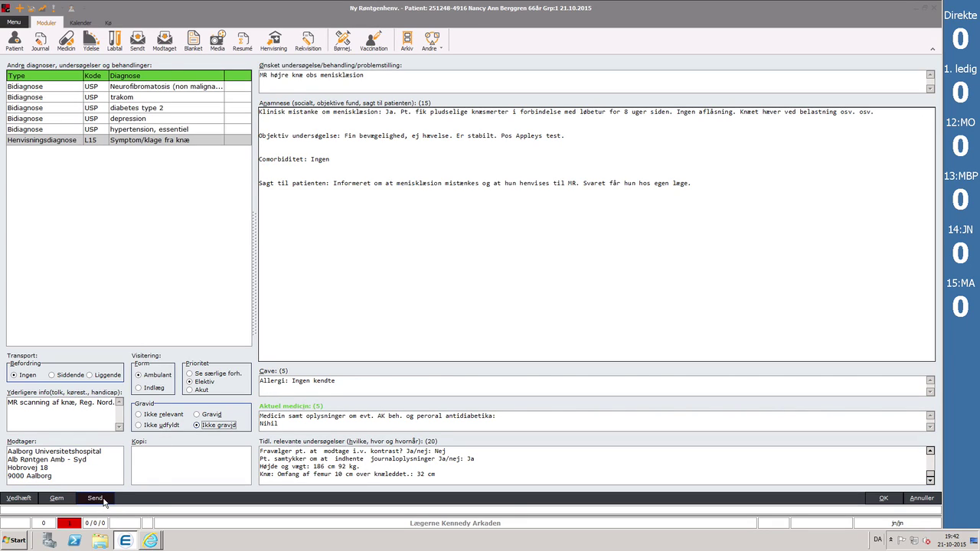